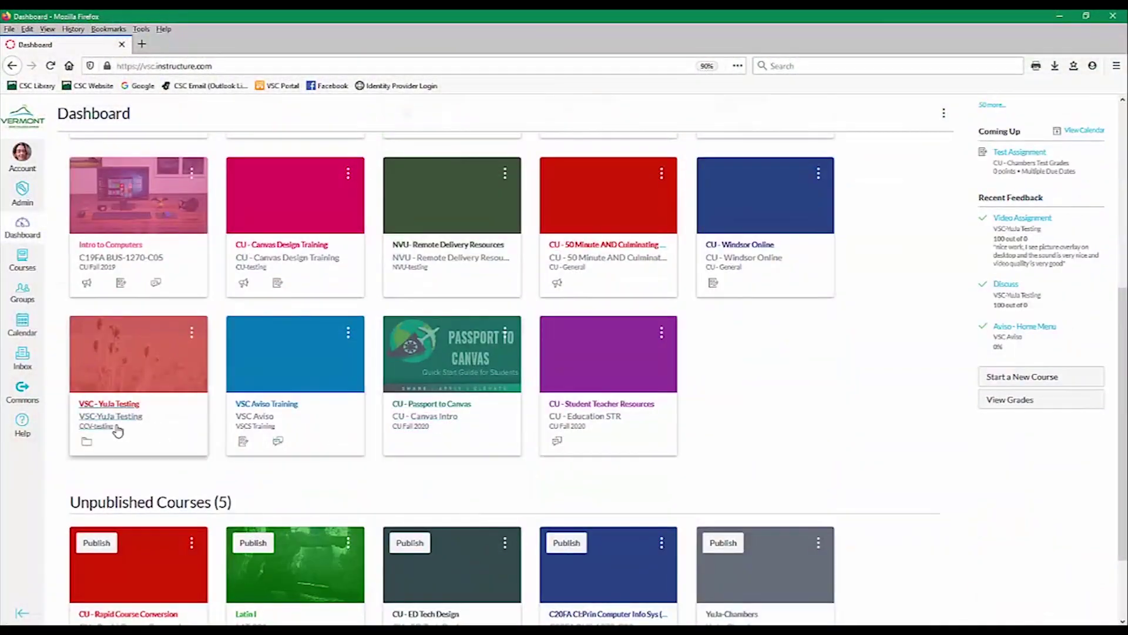
# Step: In VSC-YuJa Testing's Navigation settings, move Attendance from hidden items into the enabled list
pyautogui.click(117, 432)
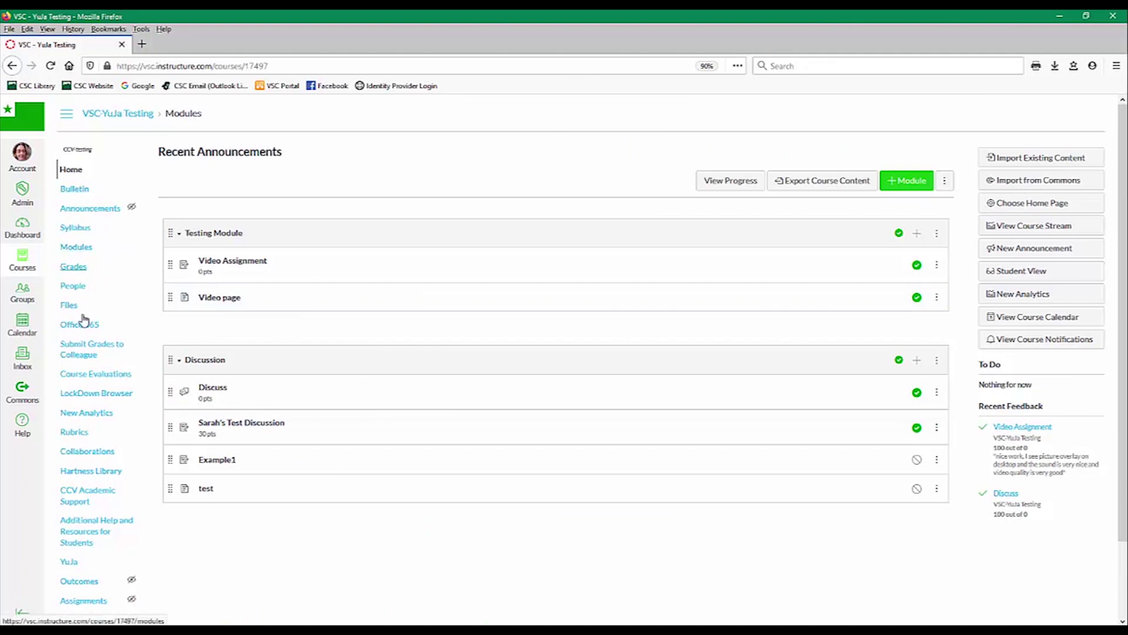
pyautogui.scroll(-3, 94, 405)
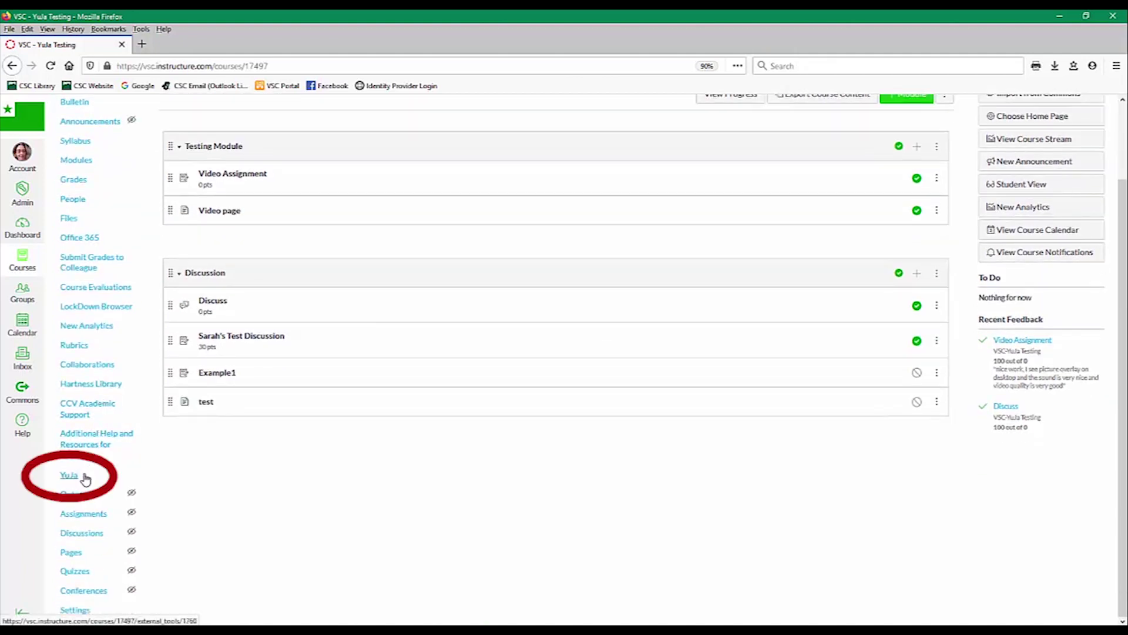
pyautogui.click(82, 611)
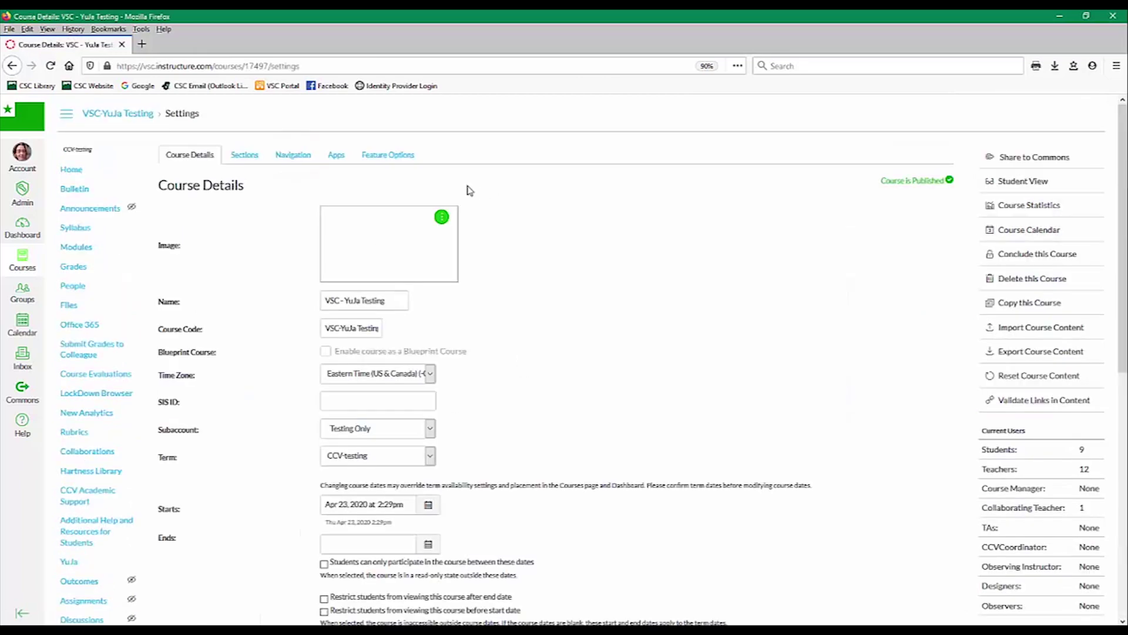
pyautogui.click(293, 155)
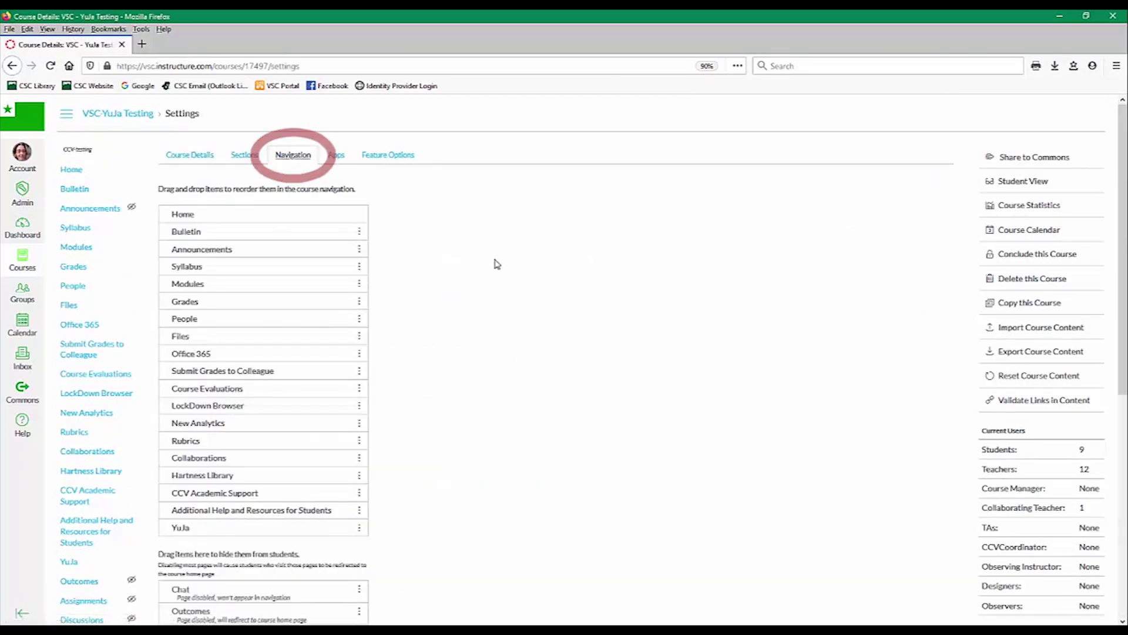
pyautogui.scroll(-3, 493, 273)
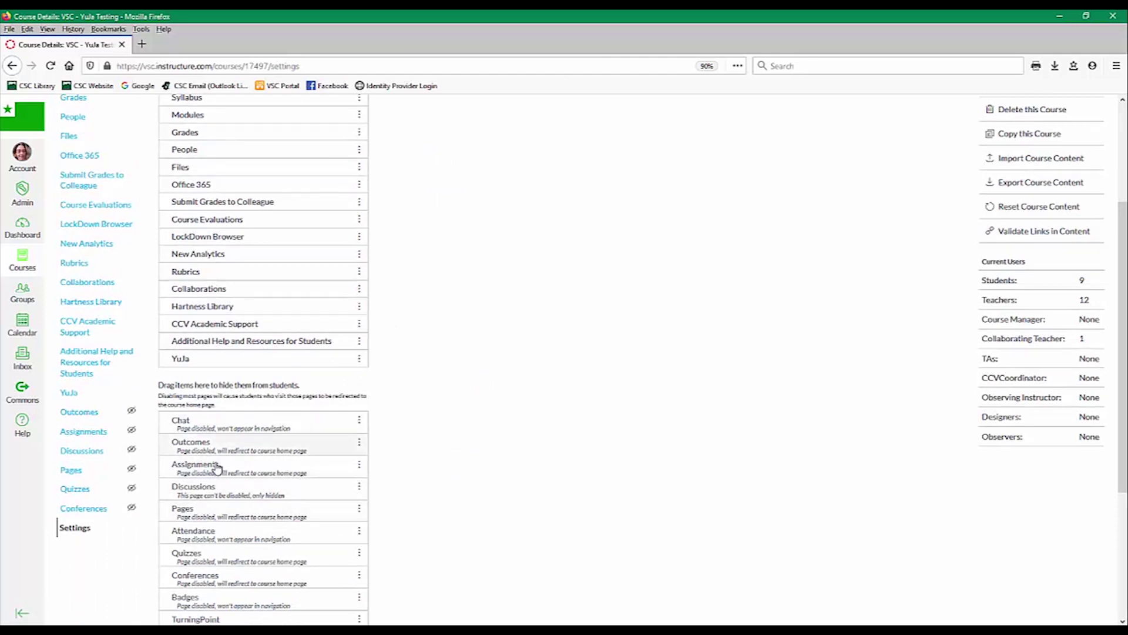
pyautogui.moveTo(264, 536); pyautogui.dragTo(252, 344)
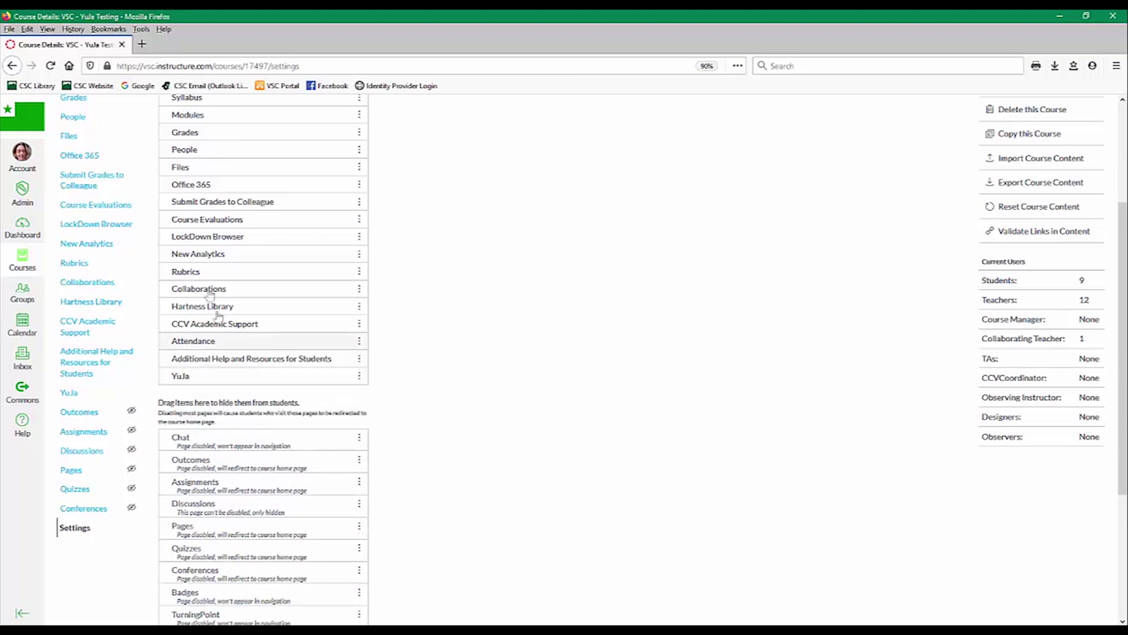
pyautogui.scroll(-3, 448, 515)
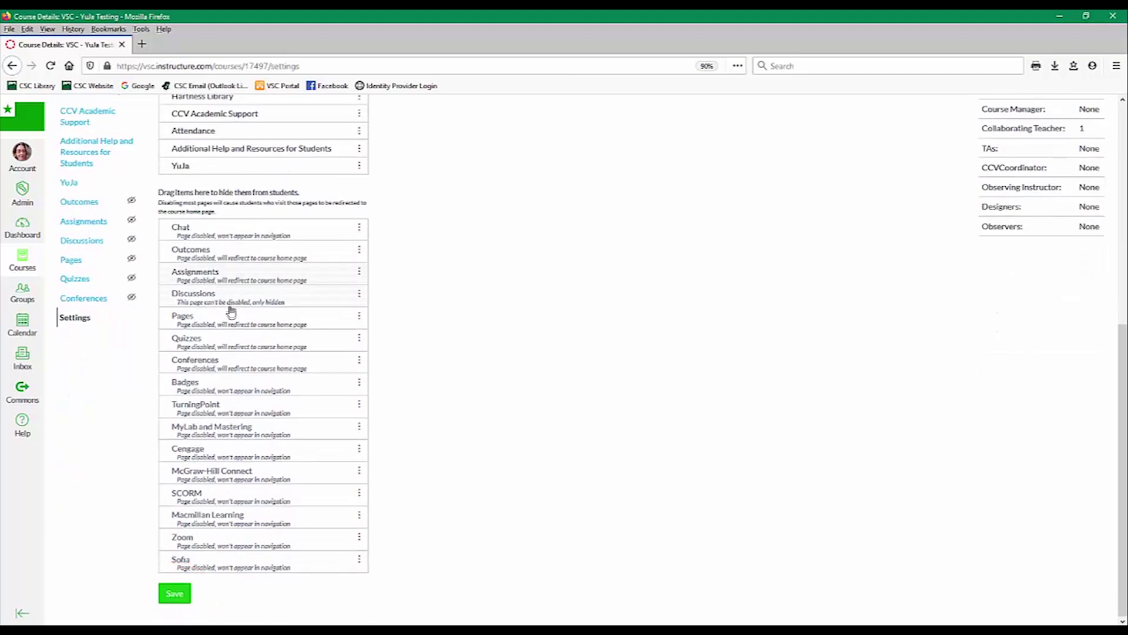
pyautogui.scroll(2, 430, 310)
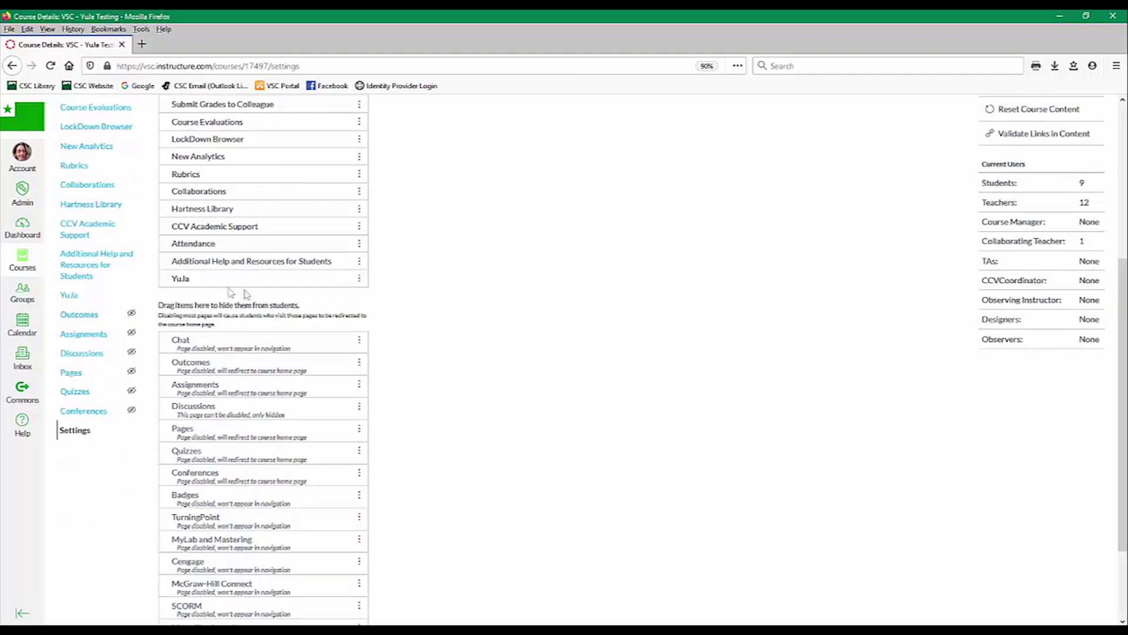
pyautogui.scroll(5, 463, 319)
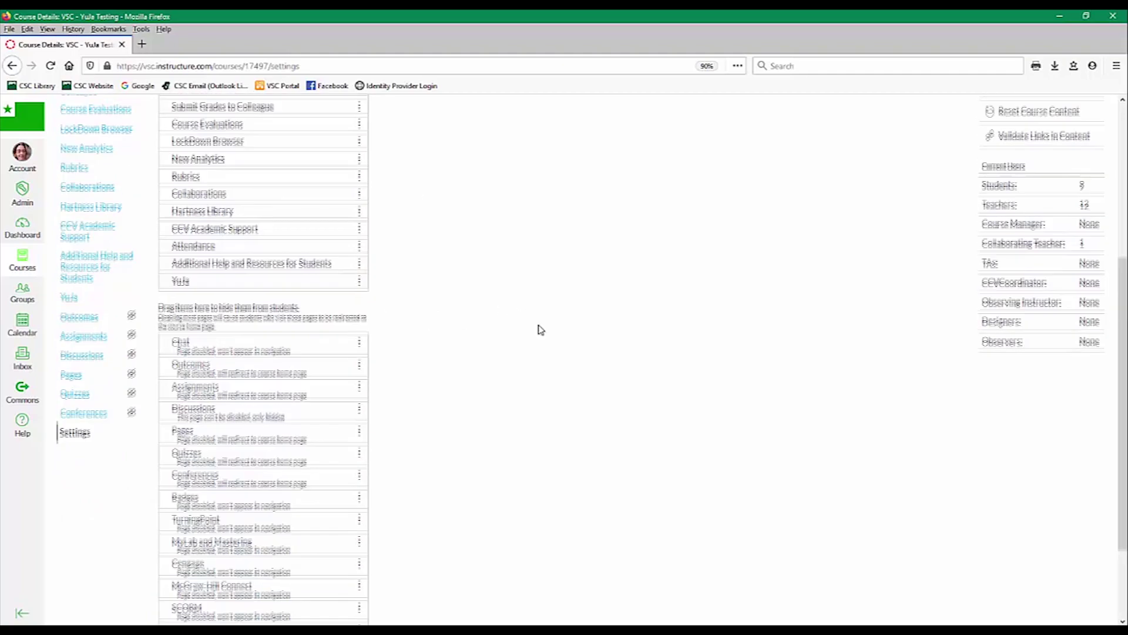
pyautogui.click(85, 172)
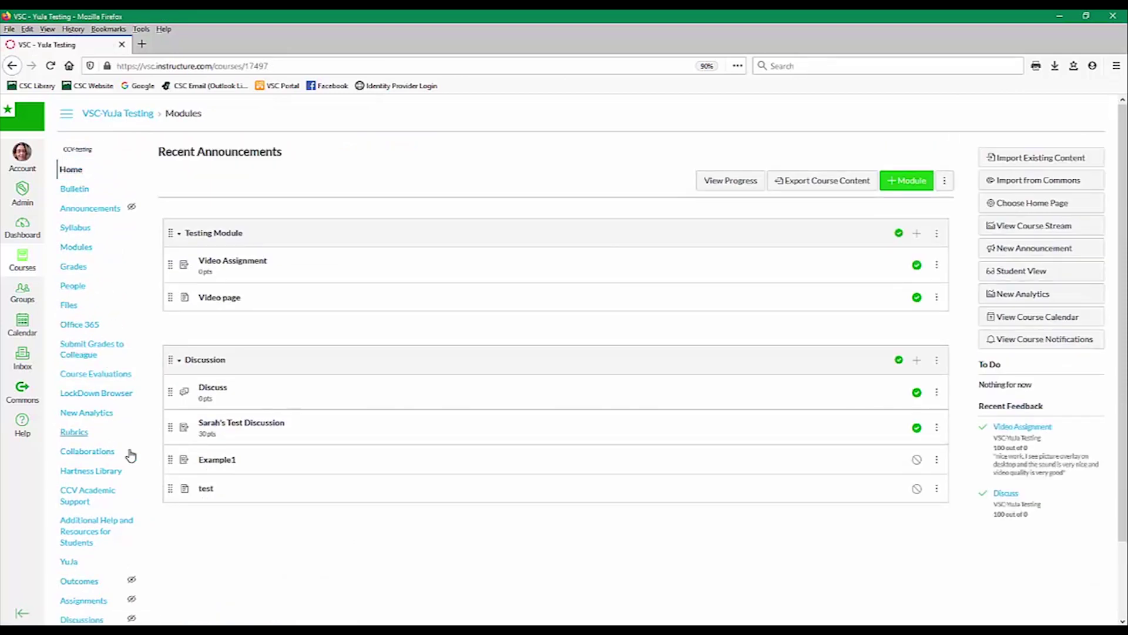
# Step: Open the course's YuJa media tool and begin creating a new recording
pyautogui.click(70, 561)
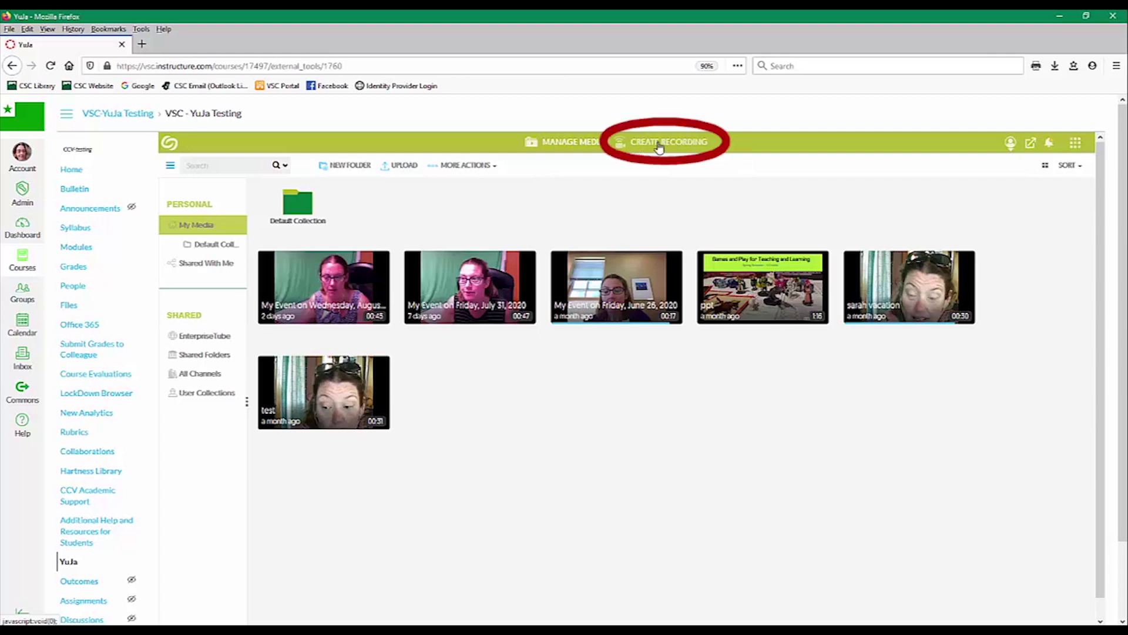
pyautogui.click(670, 144)
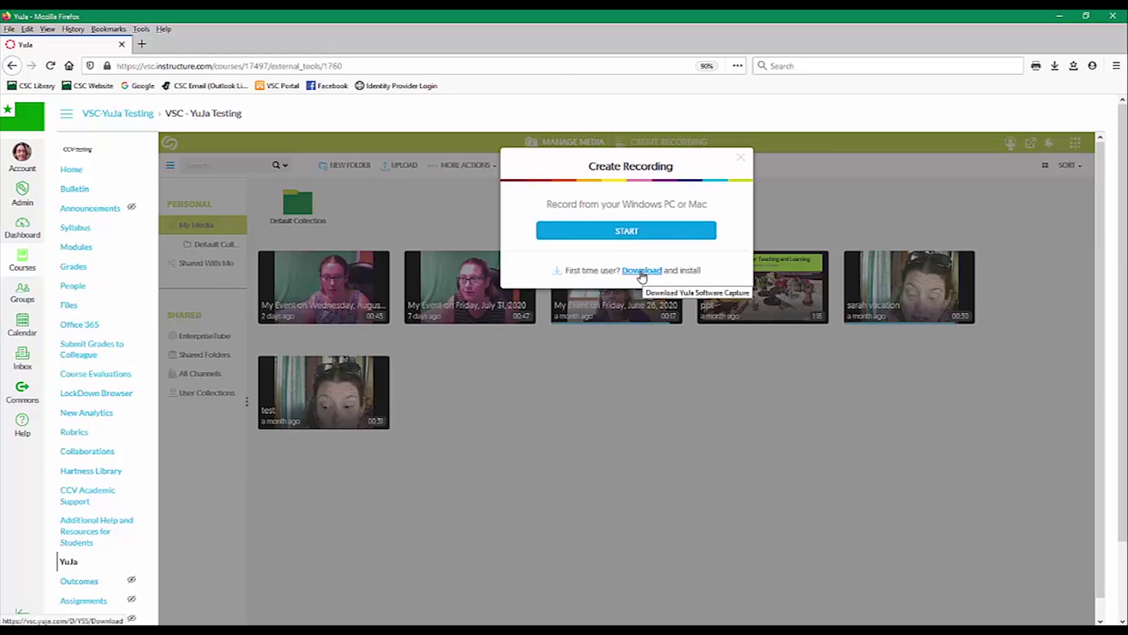
# Step: Request the YuJa Software Capture installer, dismiss the download prompt unsaved, and choose Start
pyautogui.click(641, 272)
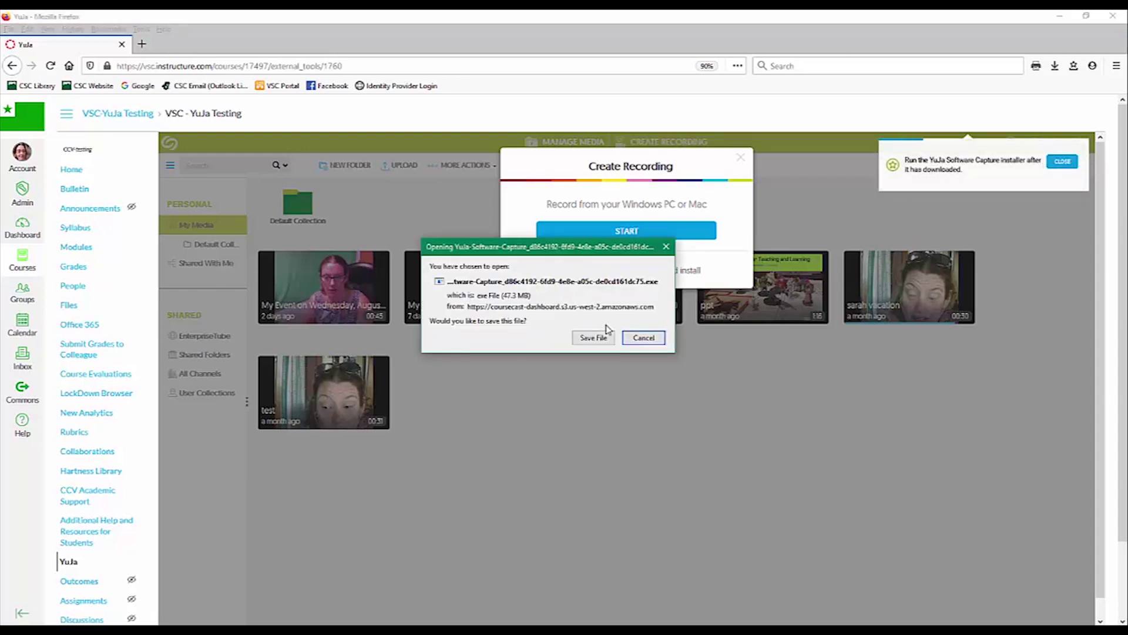
pyautogui.click(666, 247)
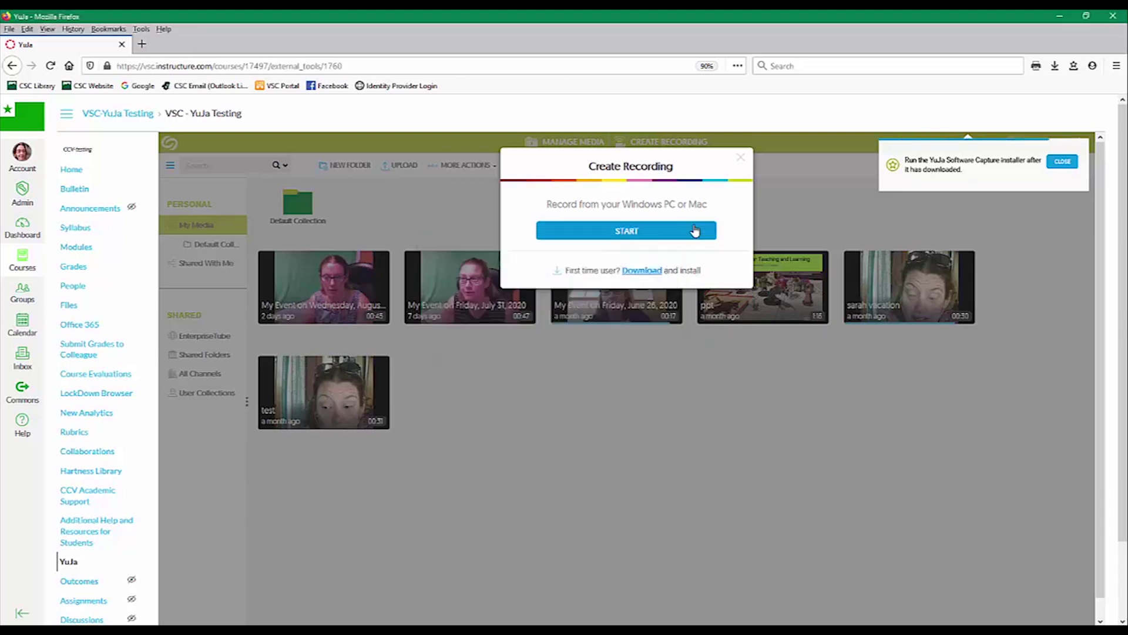
pyautogui.click(626, 235)
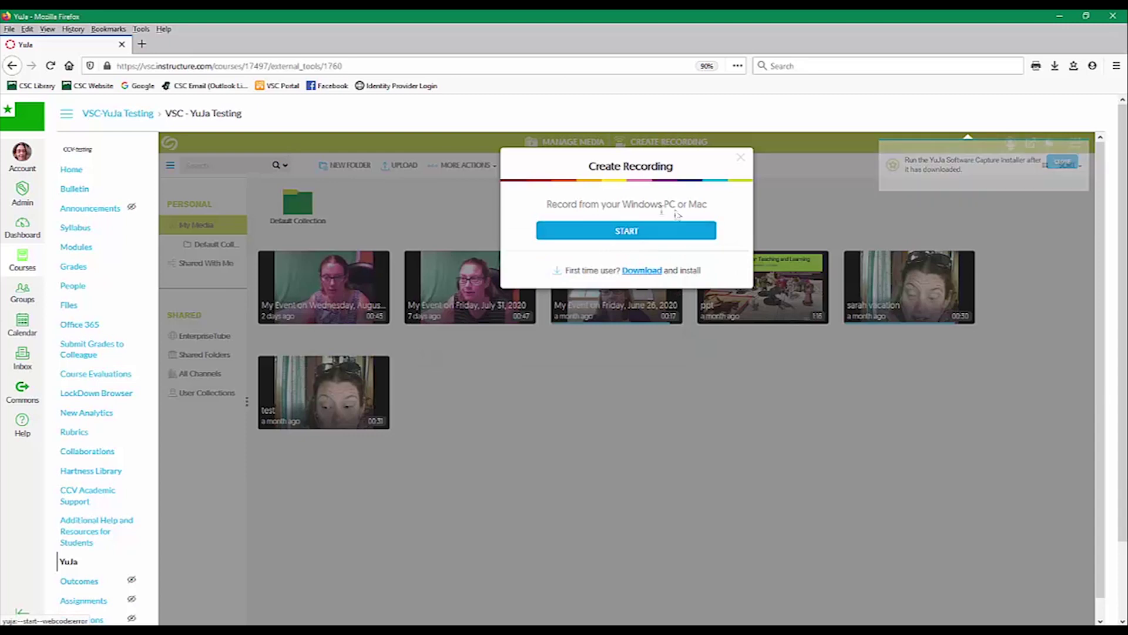
# Step: Launch YuJa Software Capture from the Create Recording dialog's Start button
pyautogui.click(634, 236)
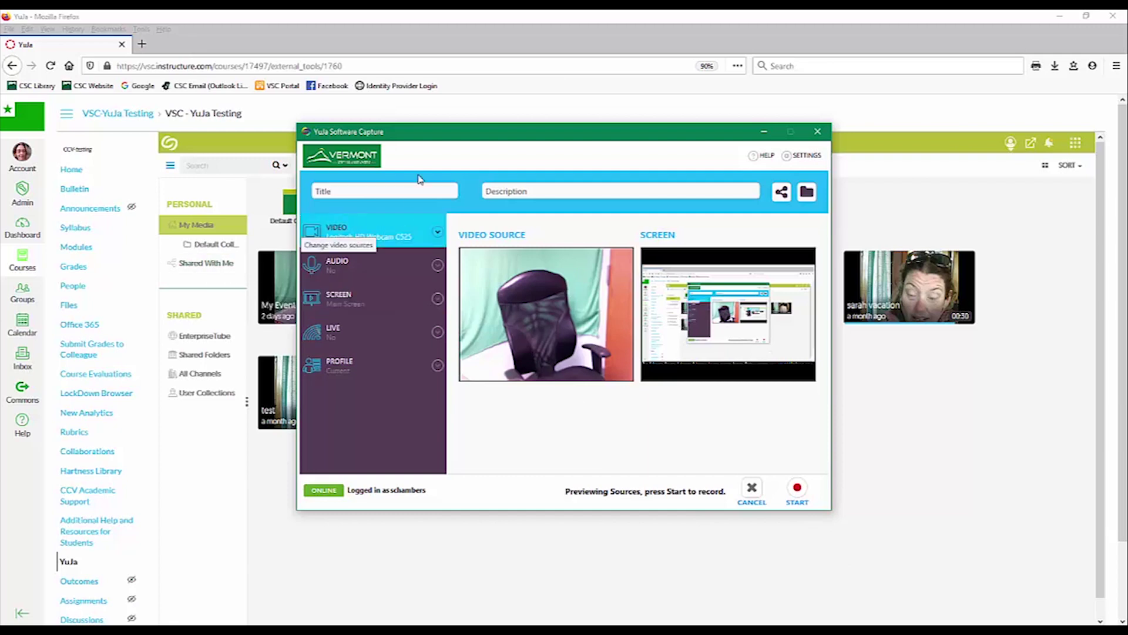
# Step: Keep the Logitech HD Webcam C525 as video source, toggling it off and back on
pyautogui.click(382, 238)
pyautogui.click(376, 274)
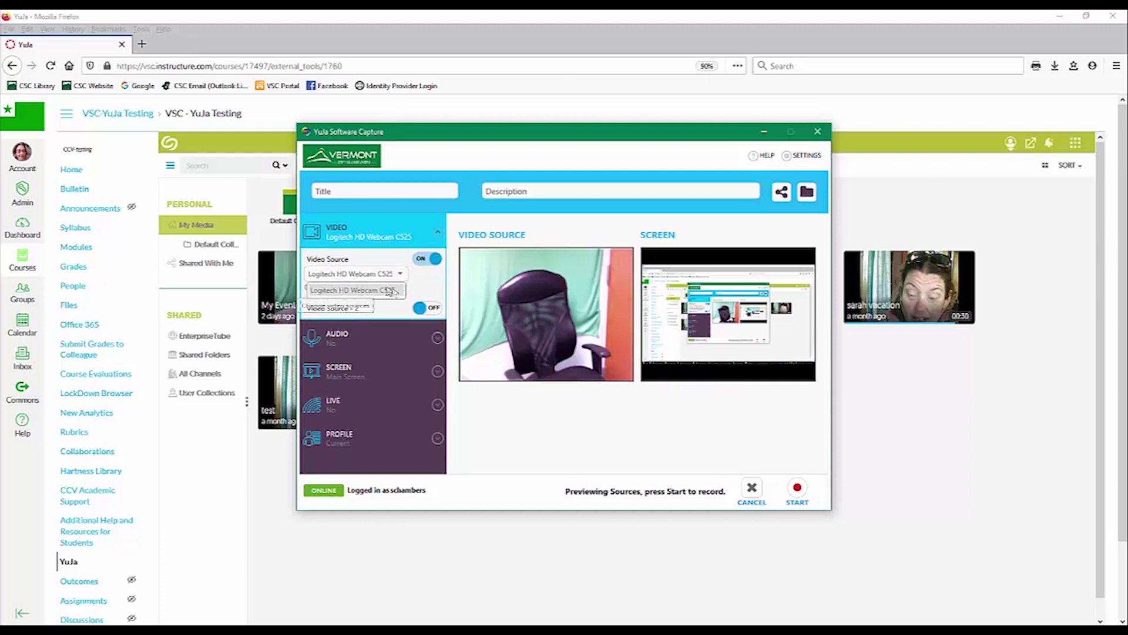
pyautogui.click(419, 284)
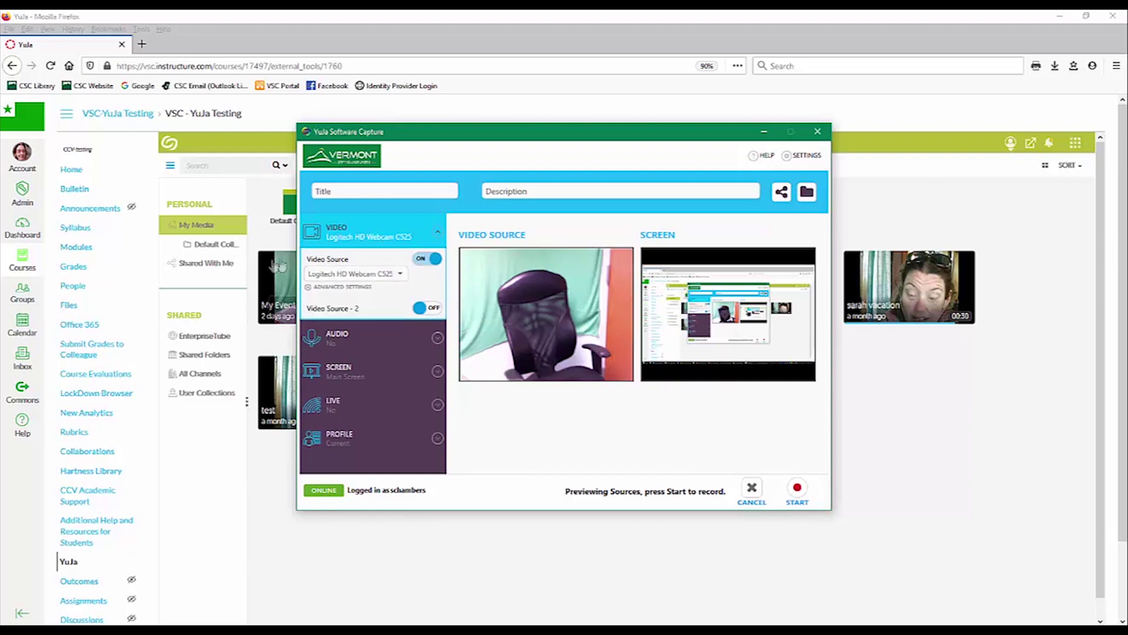
pyautogui.click(419, 260)
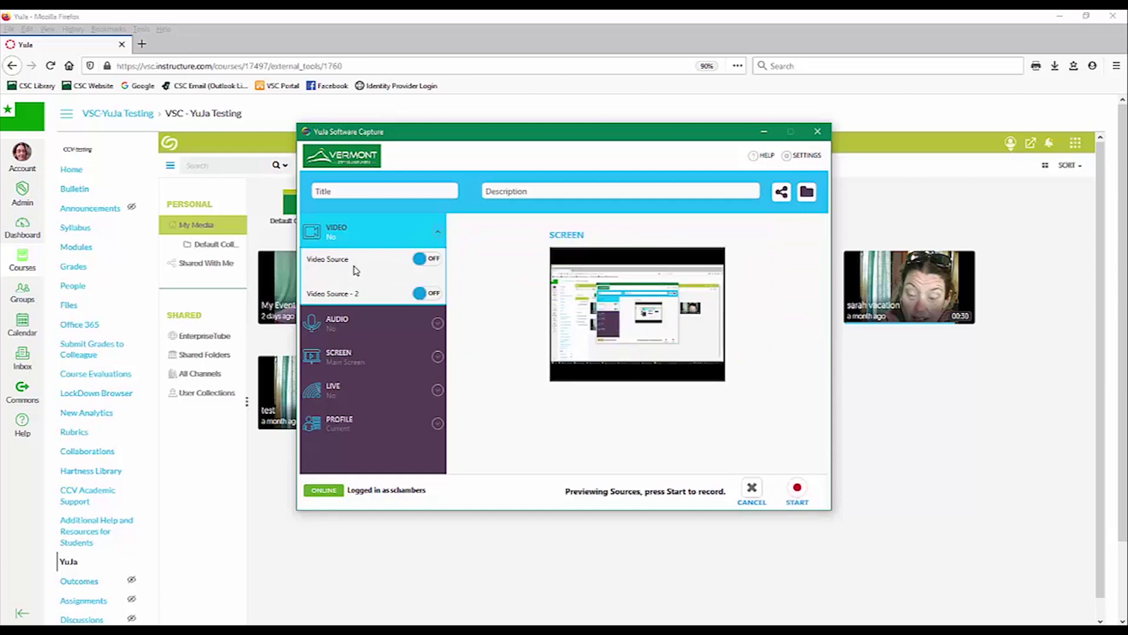
pyautogui.click(432, 259)
# Step: Switch Mic Source on without choosing a microphone, then collapse the audio settings
pyautogui.click(399, 339)
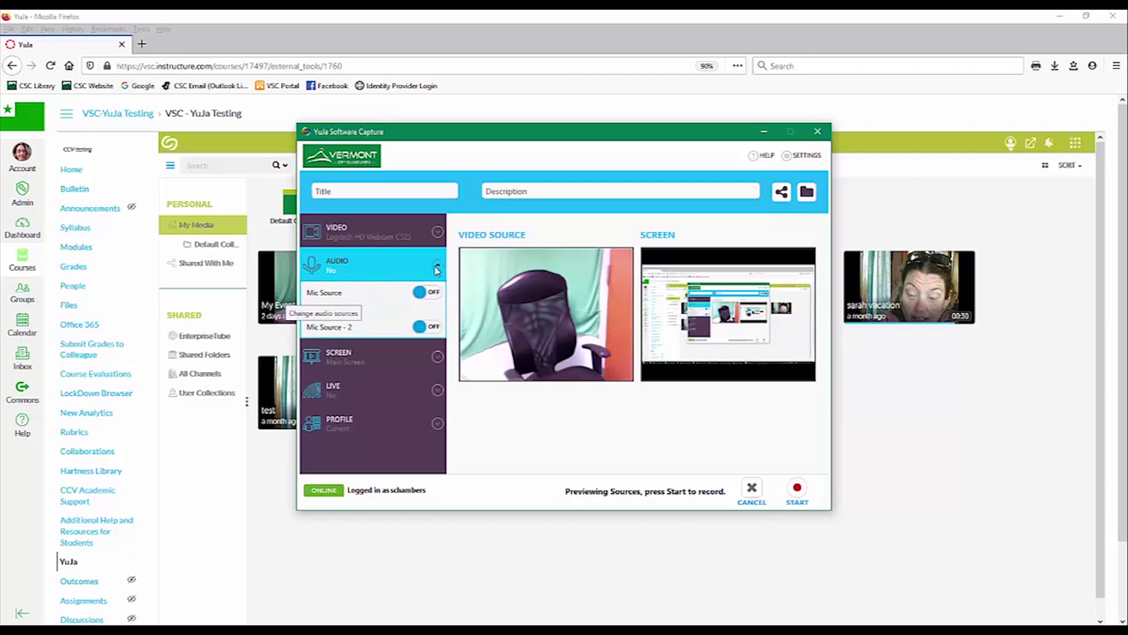
pyautogui.click(438, 266)
pyautogui.click(372, 272)
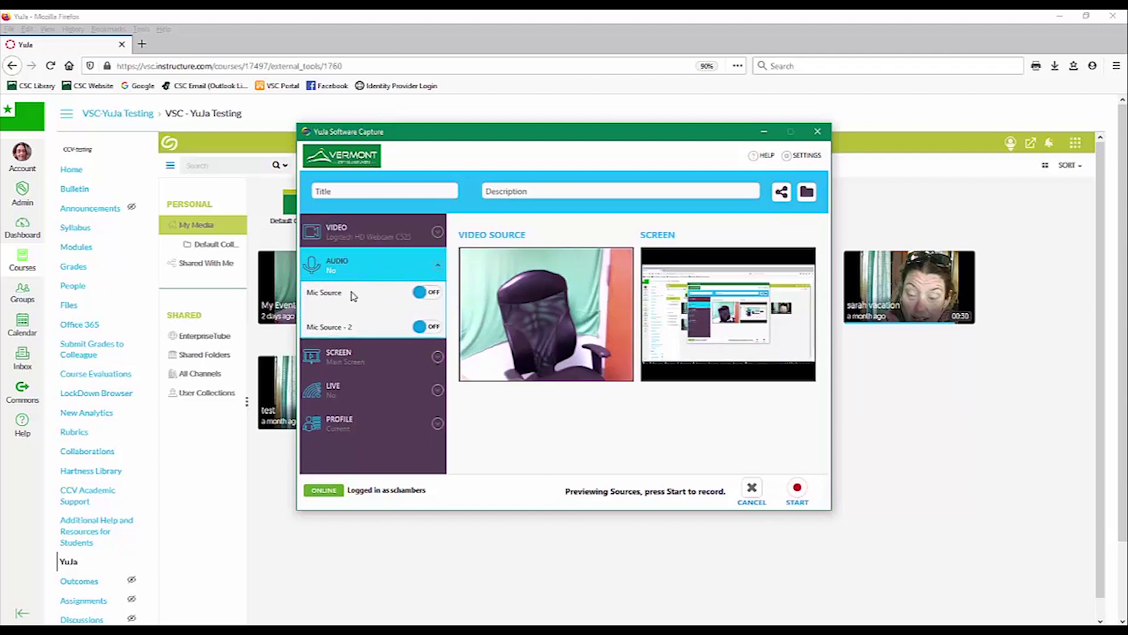
pyautogui.click(427, 292)
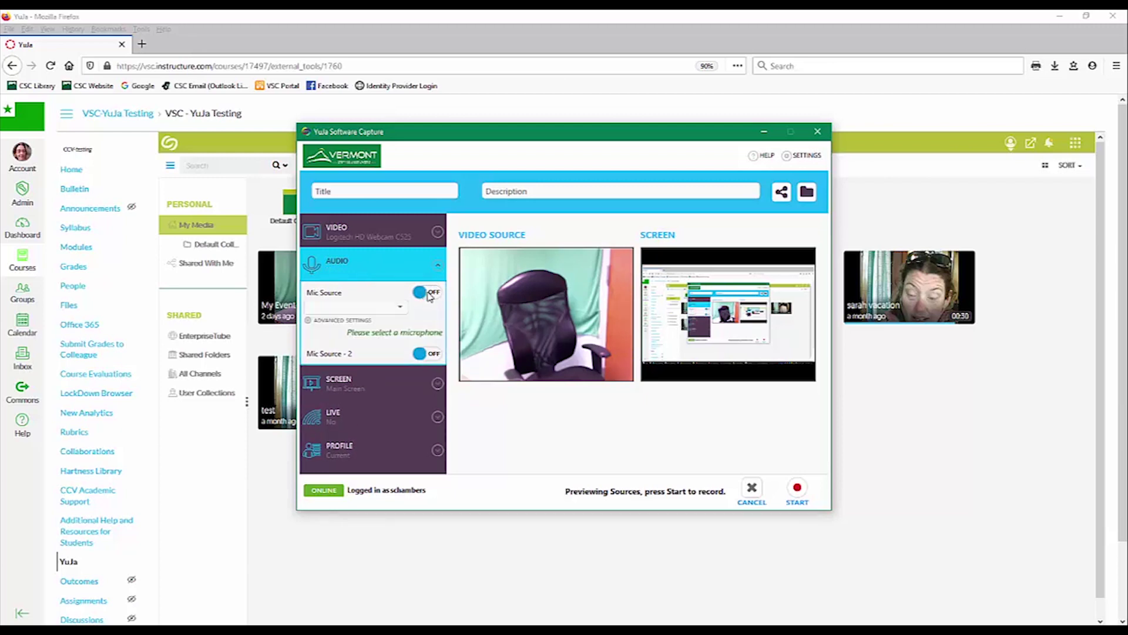
pyautogui.click(401, 307)
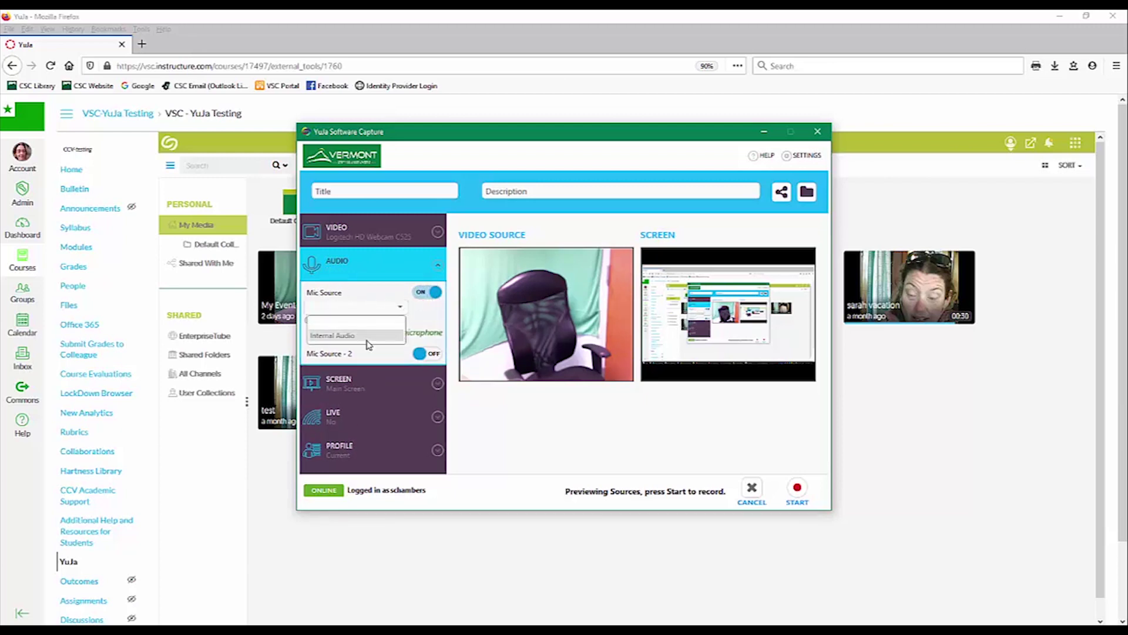
pyautogui.click(399, 335)
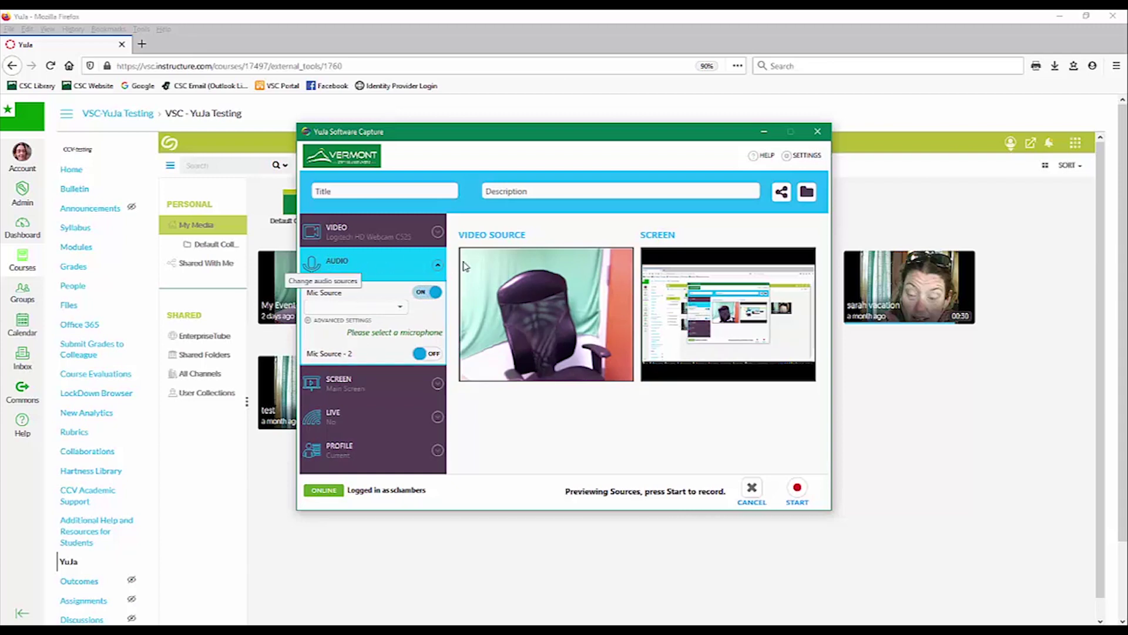
pyautogui.click(437, 267)
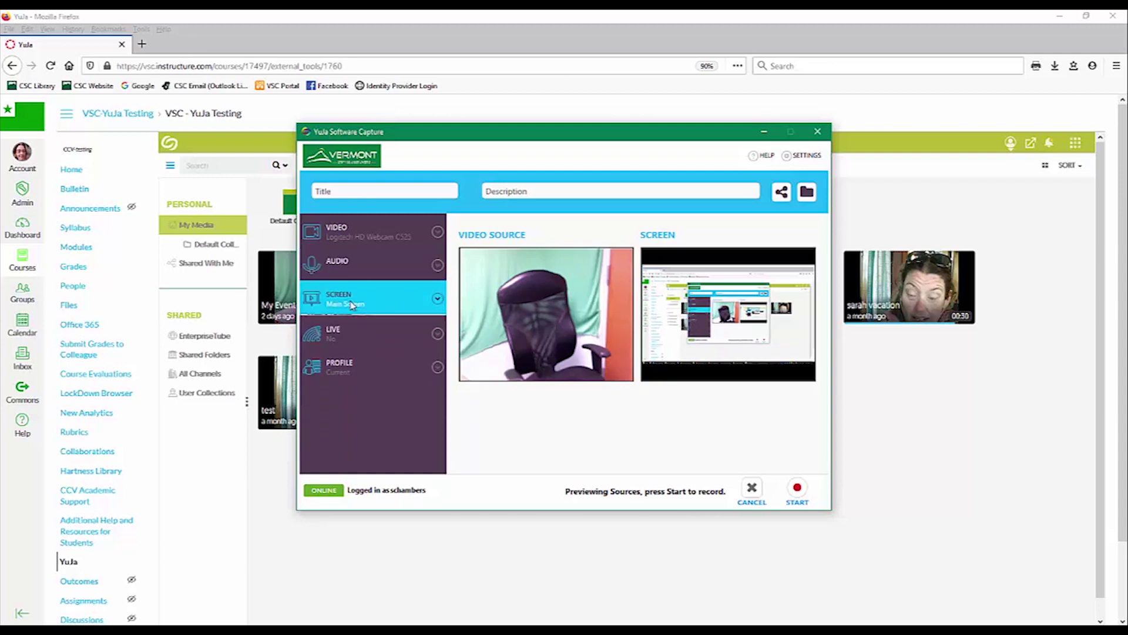
# Step: Keep screen capture on the Single(Primary) Display and close the advanced display dialog
pyautogui.click(355, 308)
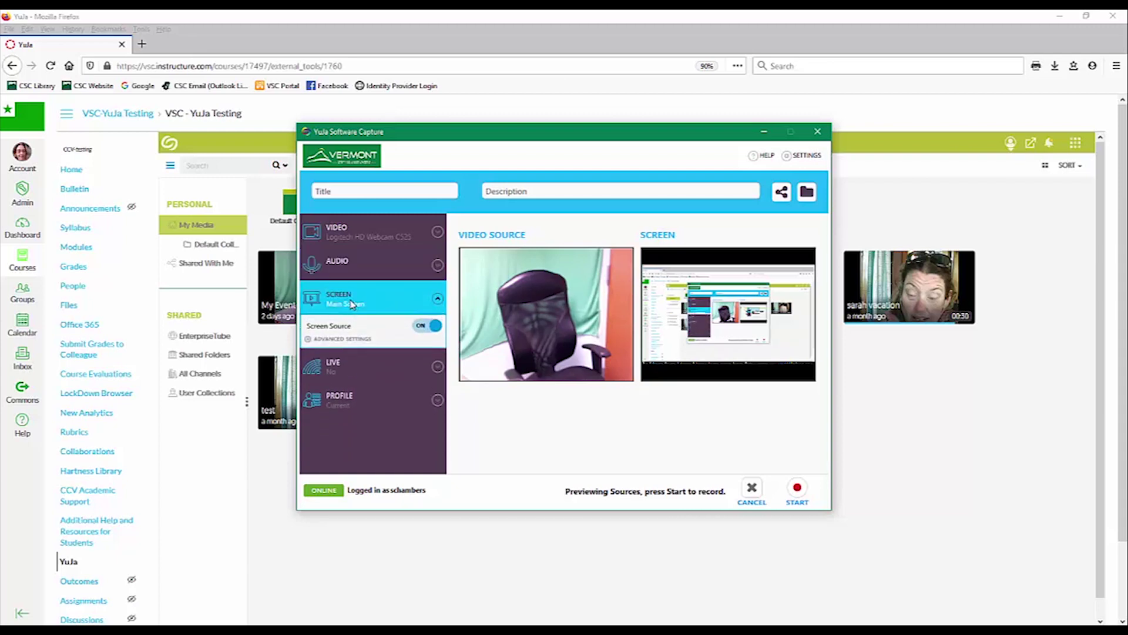
pyautogui.click(341, 339)
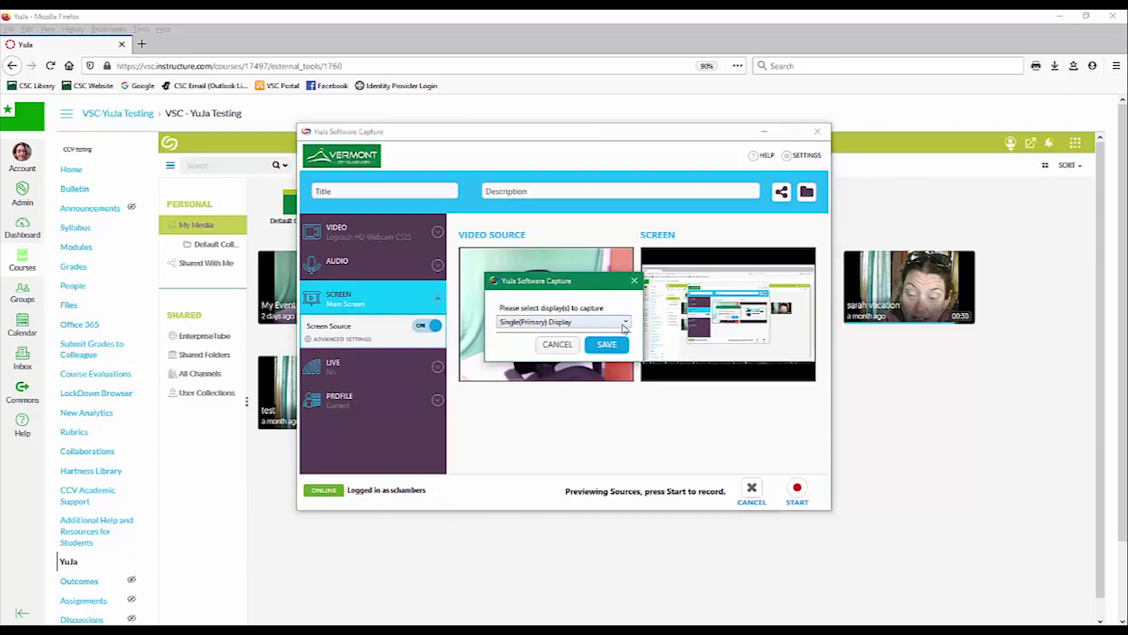
pyautogui.click(621, 323)
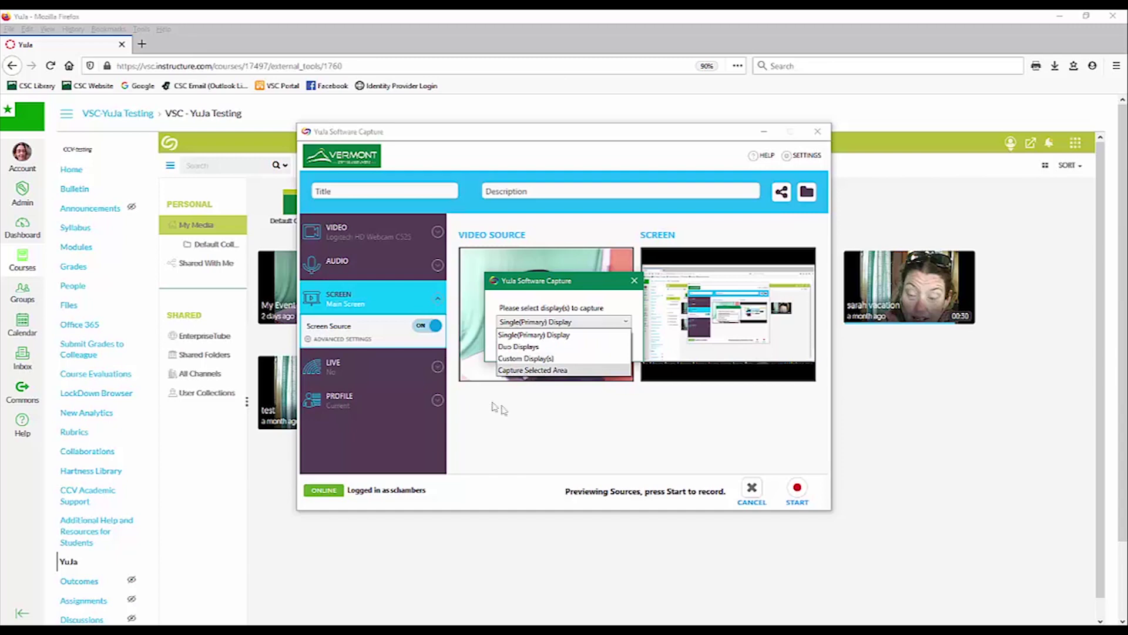
pyautogui.click(547, 434)
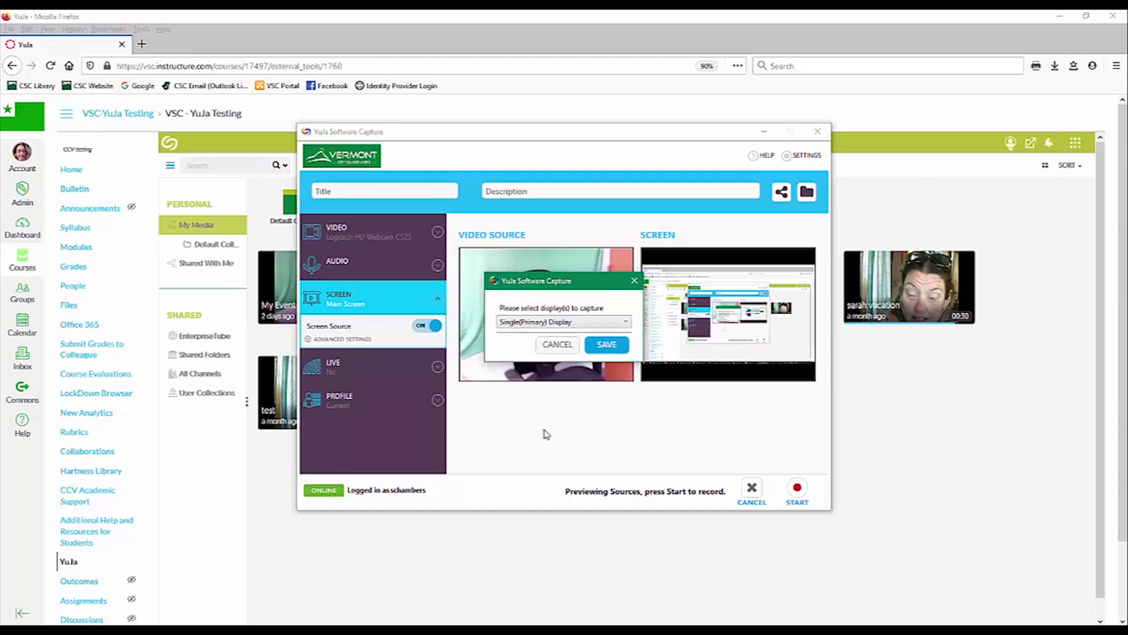
pyautogui.click(634, 282)
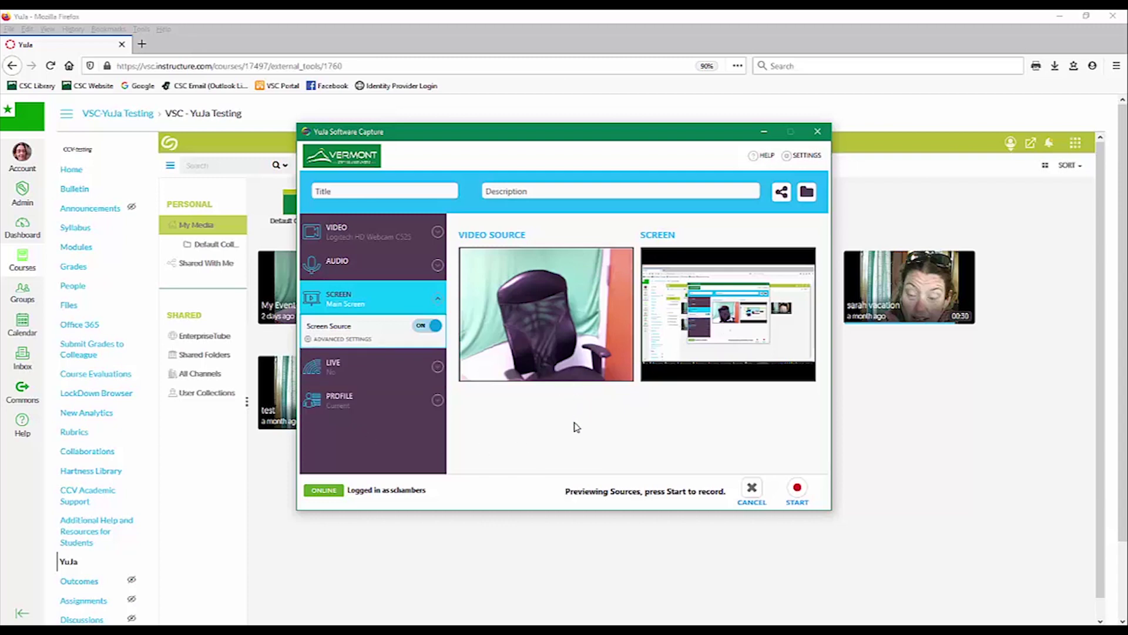
# Step: Record while browsing to the course home page, then finish the recording from the toolbar
pyautogui.click(796, 492)
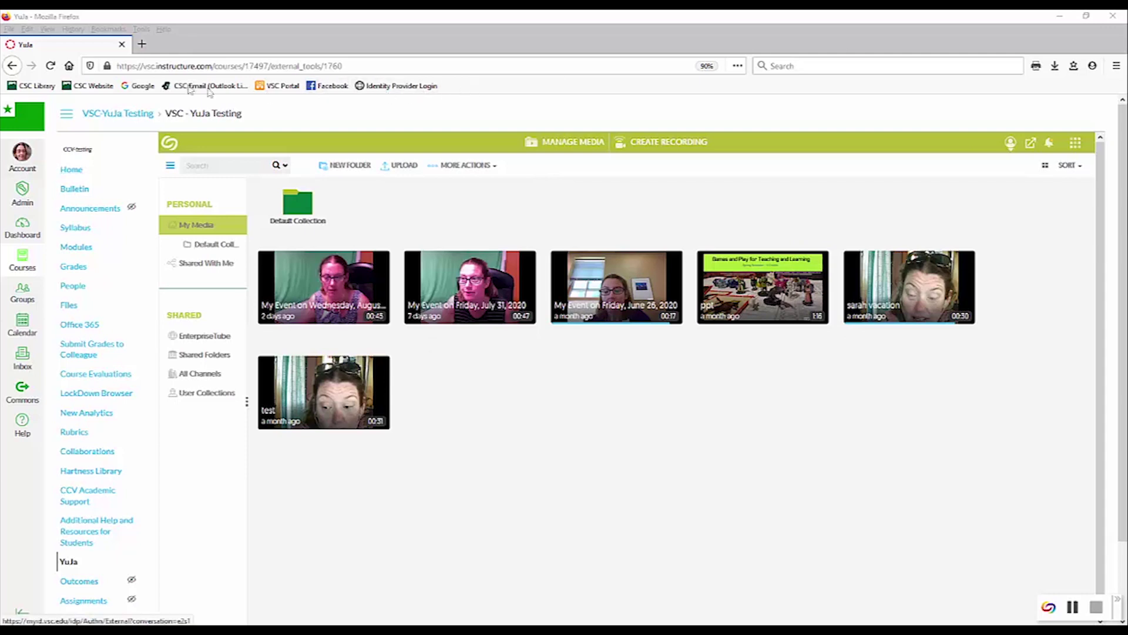
pyautogui.click(71, 169)
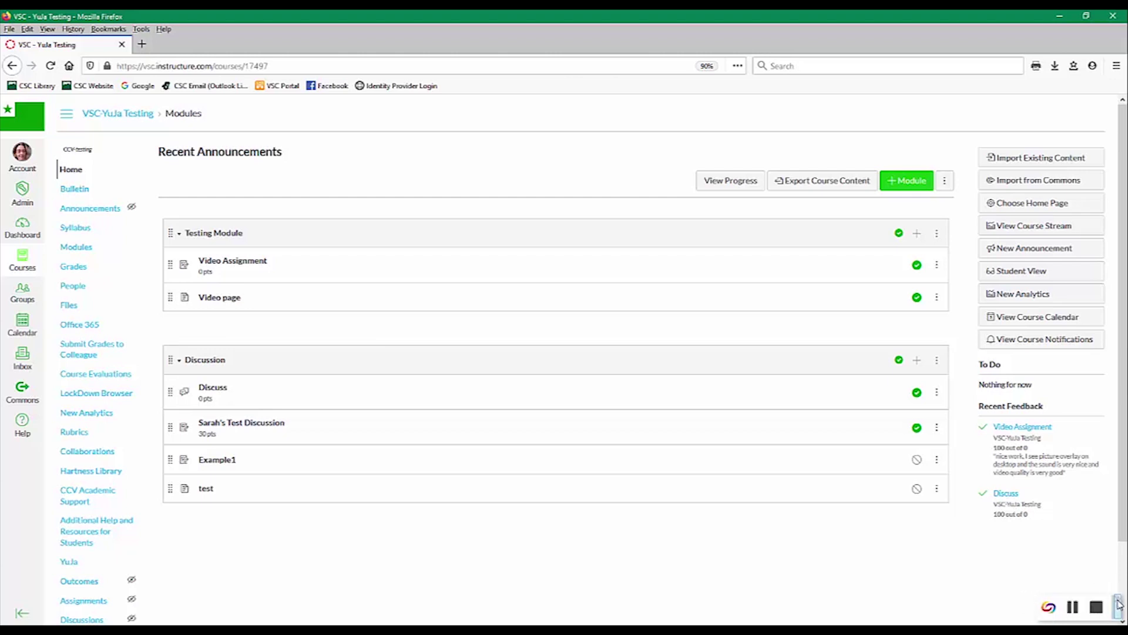
pyautogui.click(1118, 603)
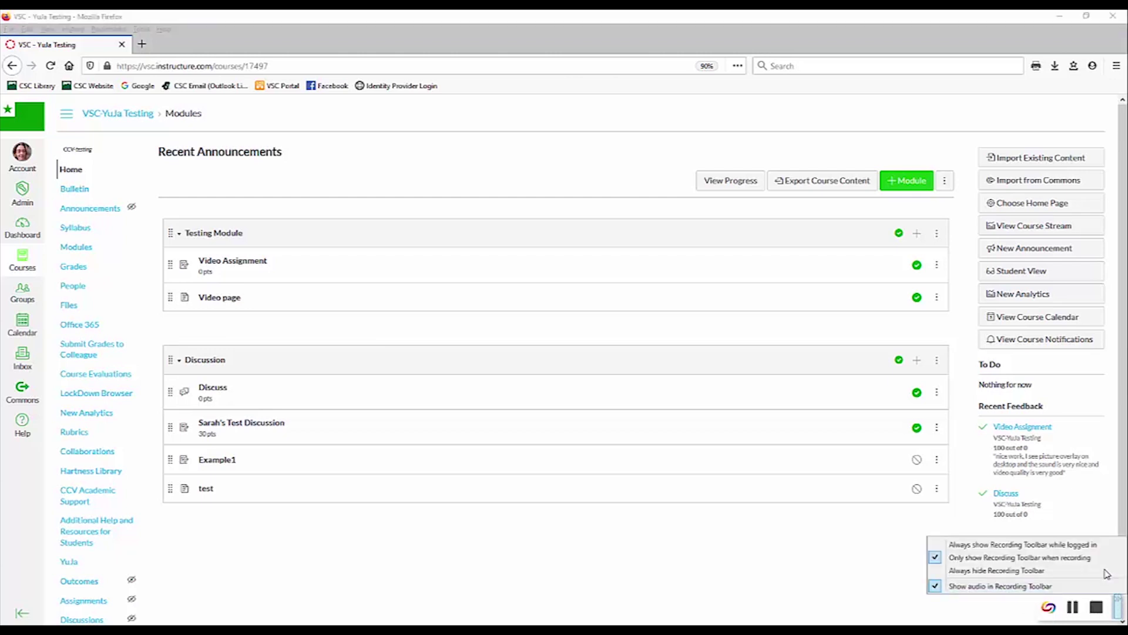
pyautogui.click(823, 610)
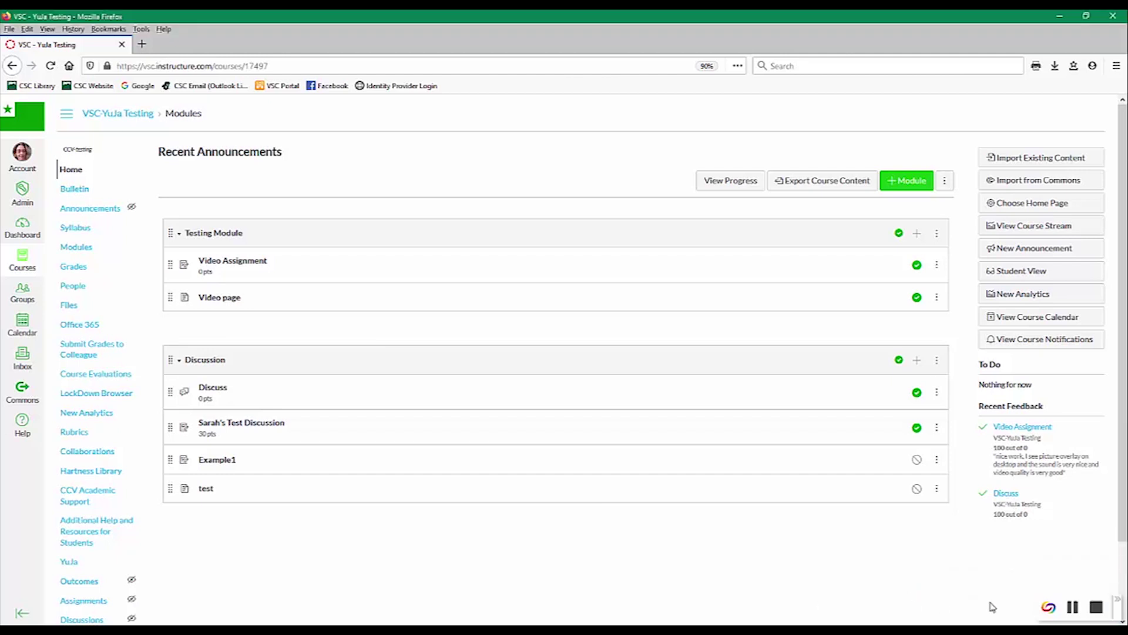
pyautogui.click(1094, 607)
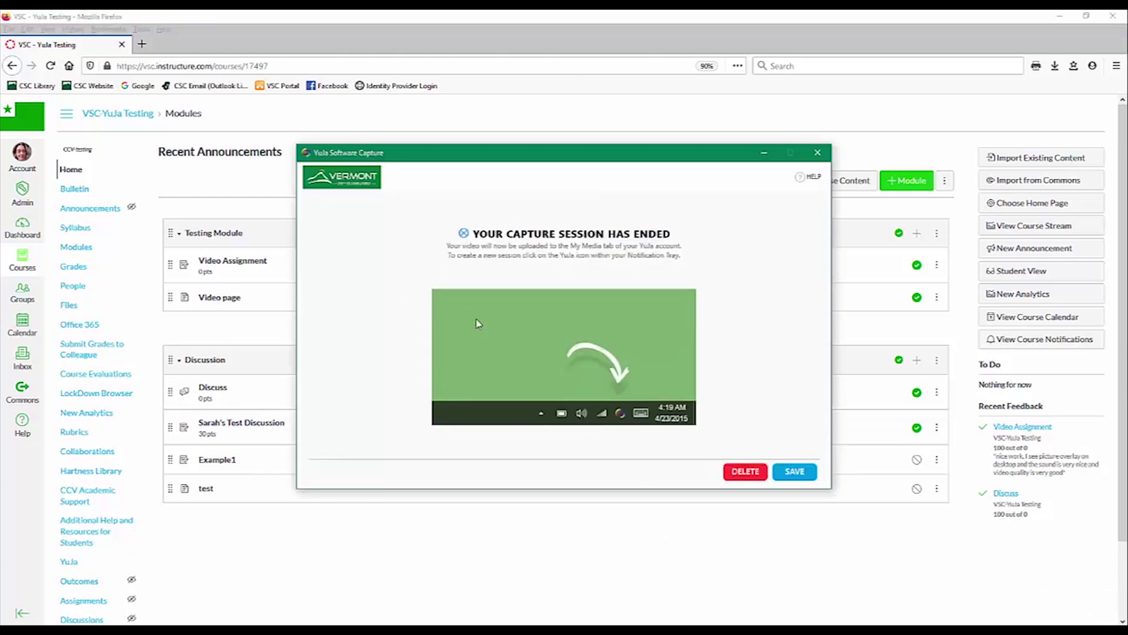
# Step: Save and upload the recording, close the capture windows, and reopen the course's YuJa page
pyautogui.click(795, 472)
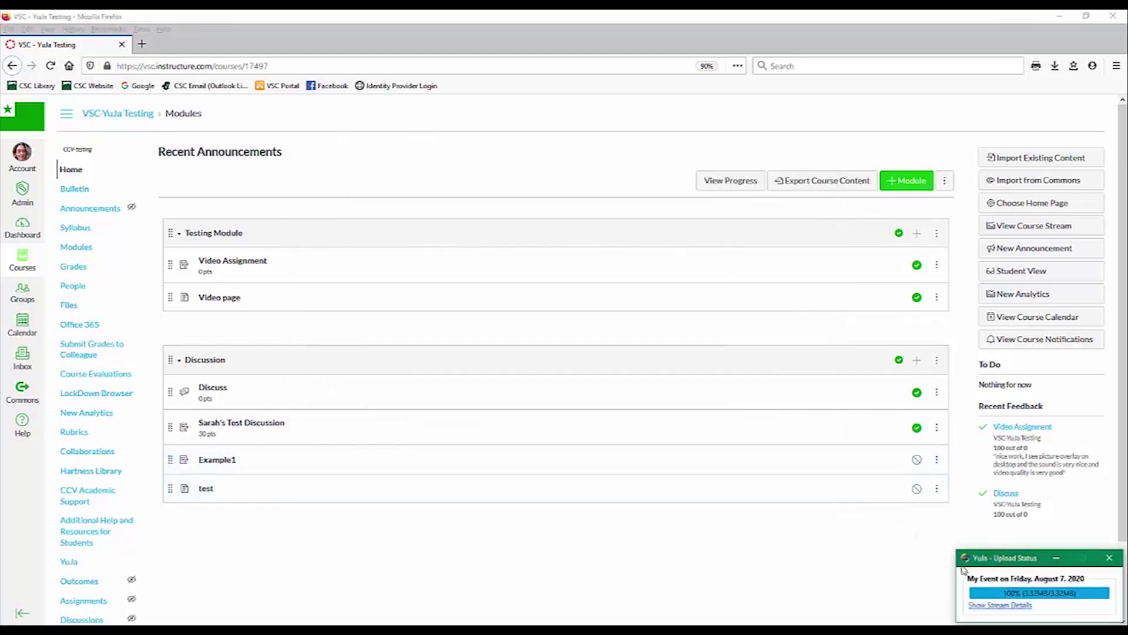
pyautogui.click(1006, 605)
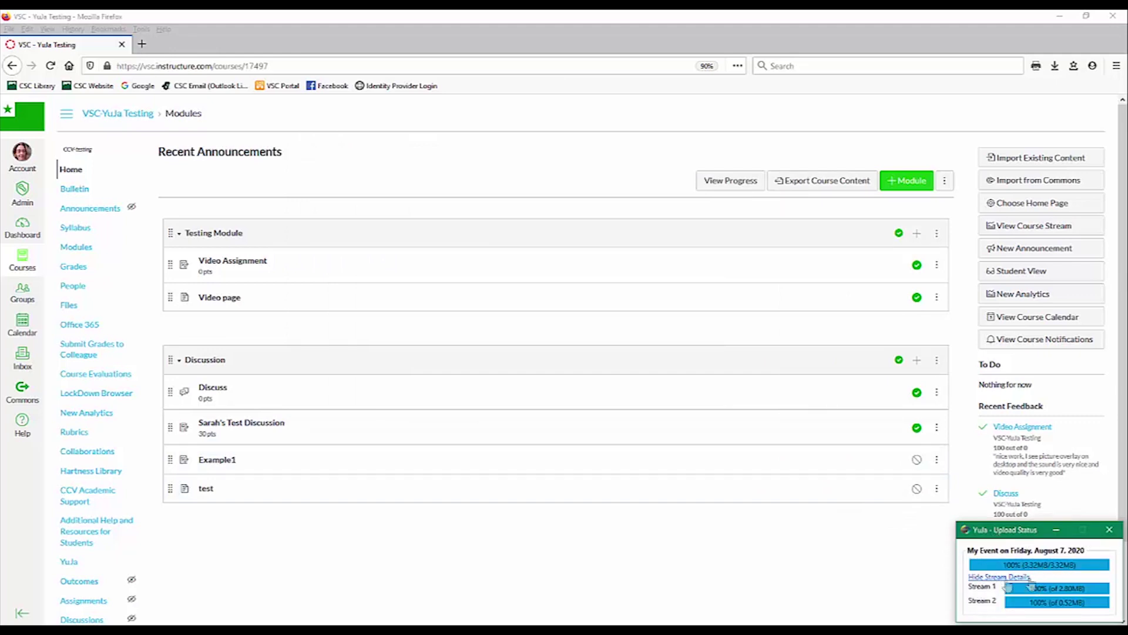
pyautogui.click(1109, 529)
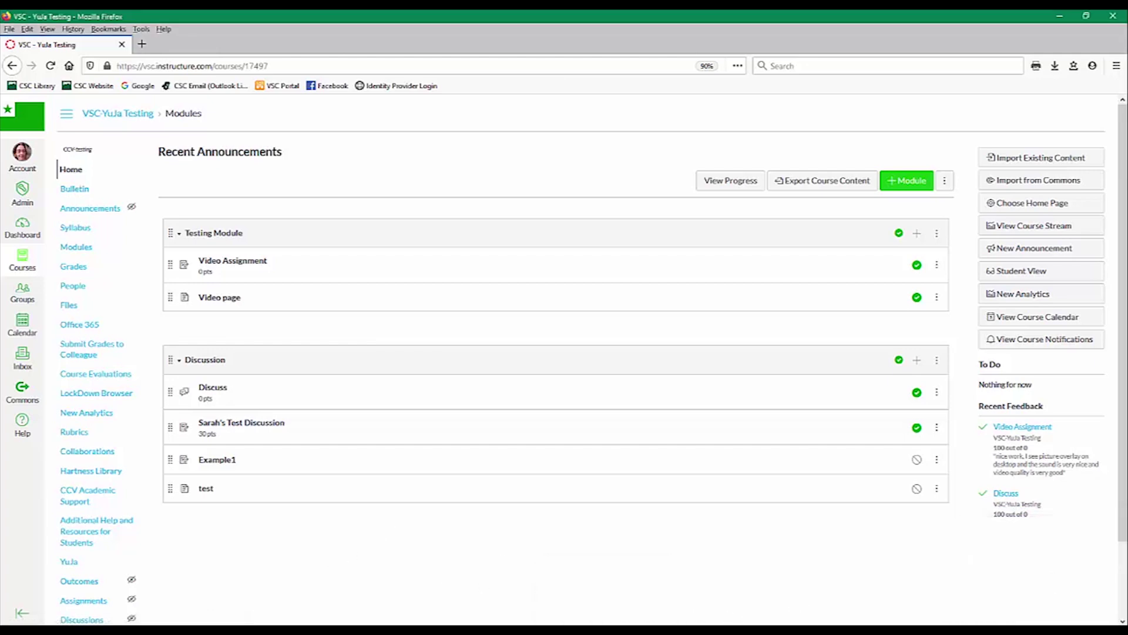
pyautogui.click(808, 611)
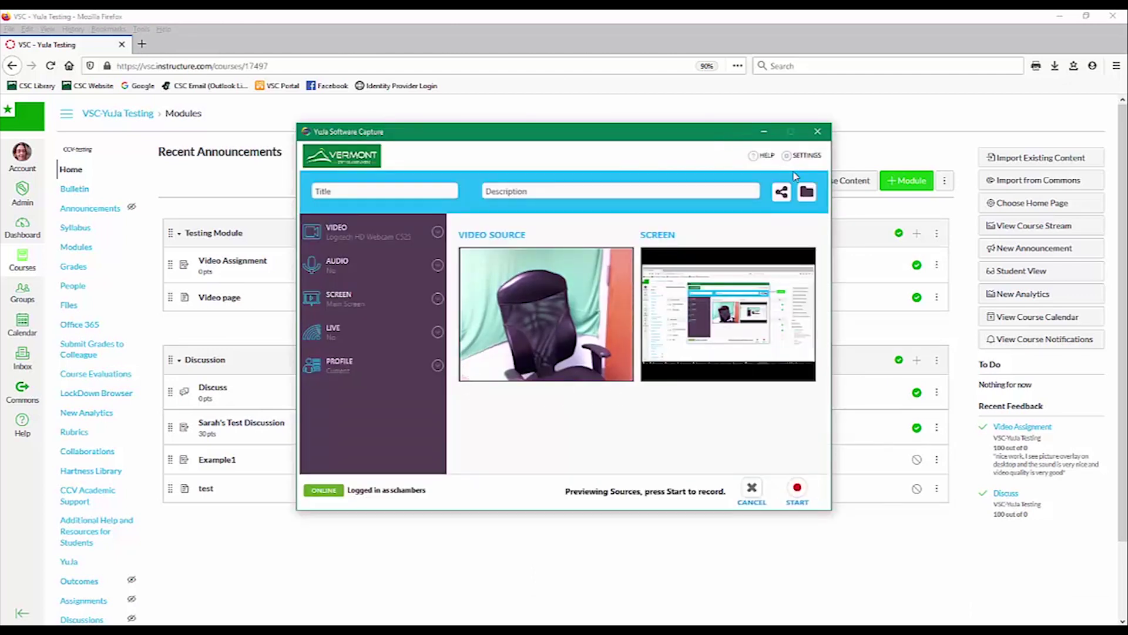
pyautogui.click(817, 131)
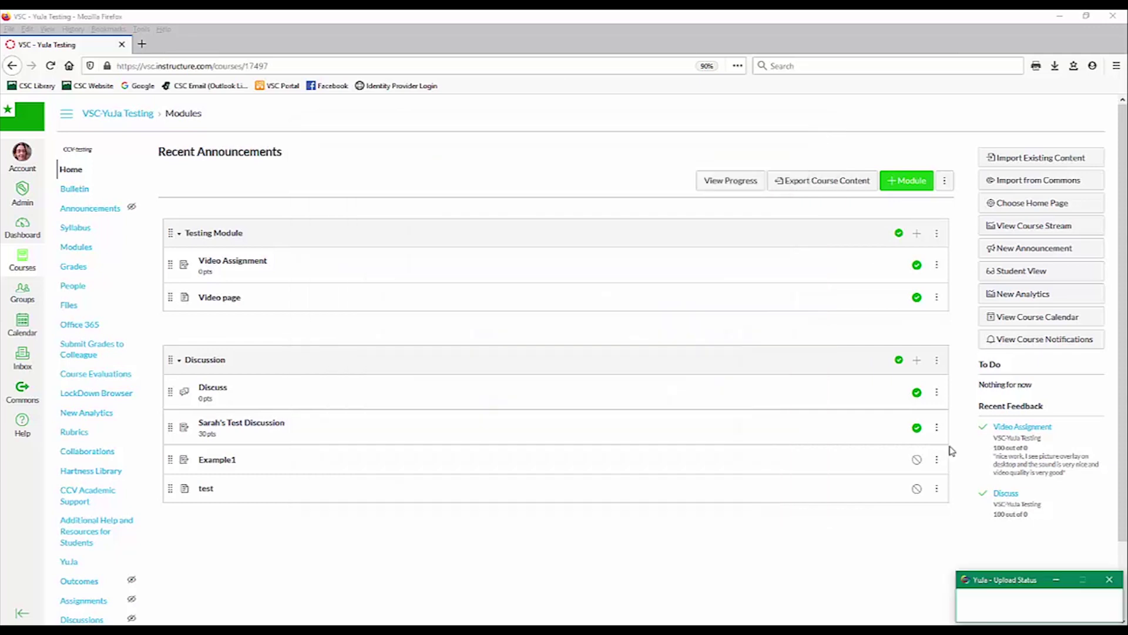
pyautogui.click(67, 562)
pyautogui.click(67, 563)
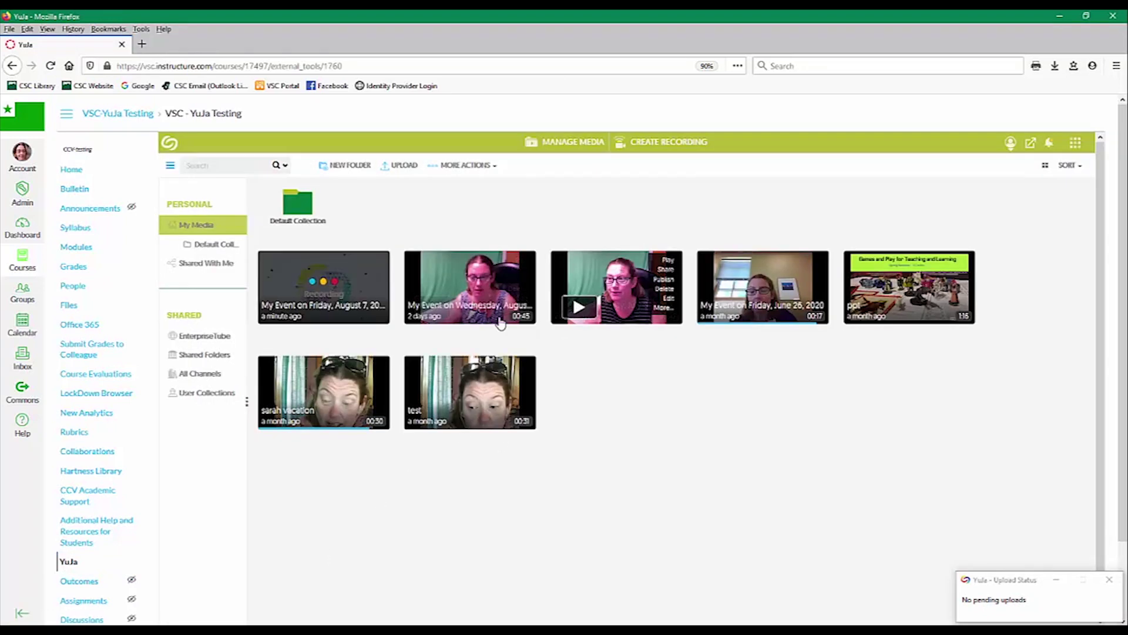
# Step: Check the new My Event August 7, 2020 recording and close the Upload Status window
pyautogui.moveTo(318, 297)
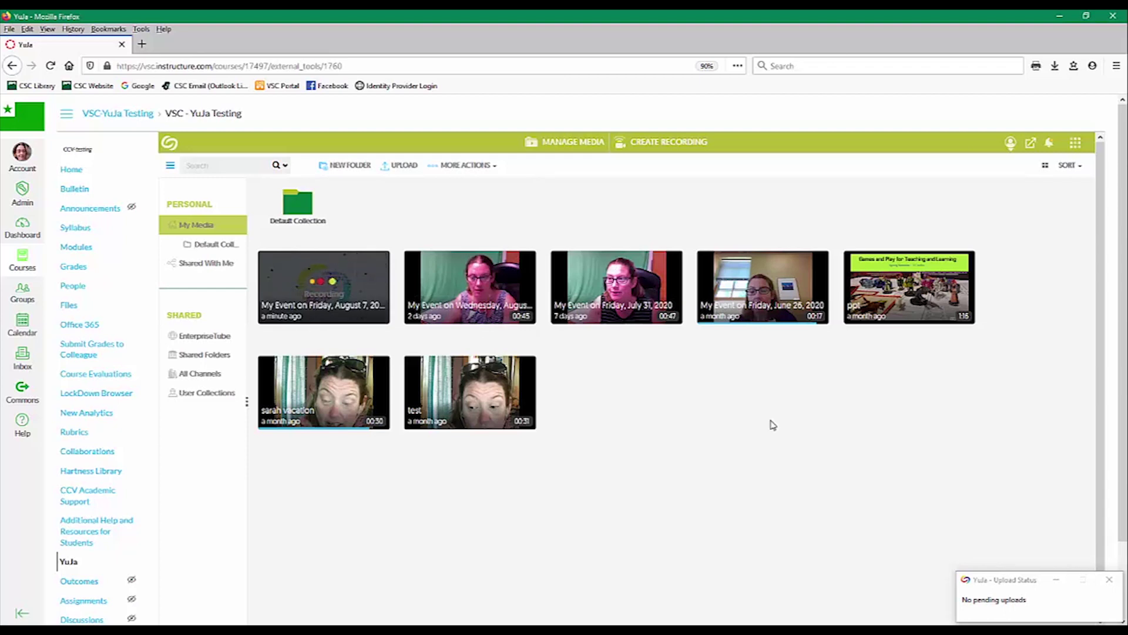
pyautogui.click(1113, 582)
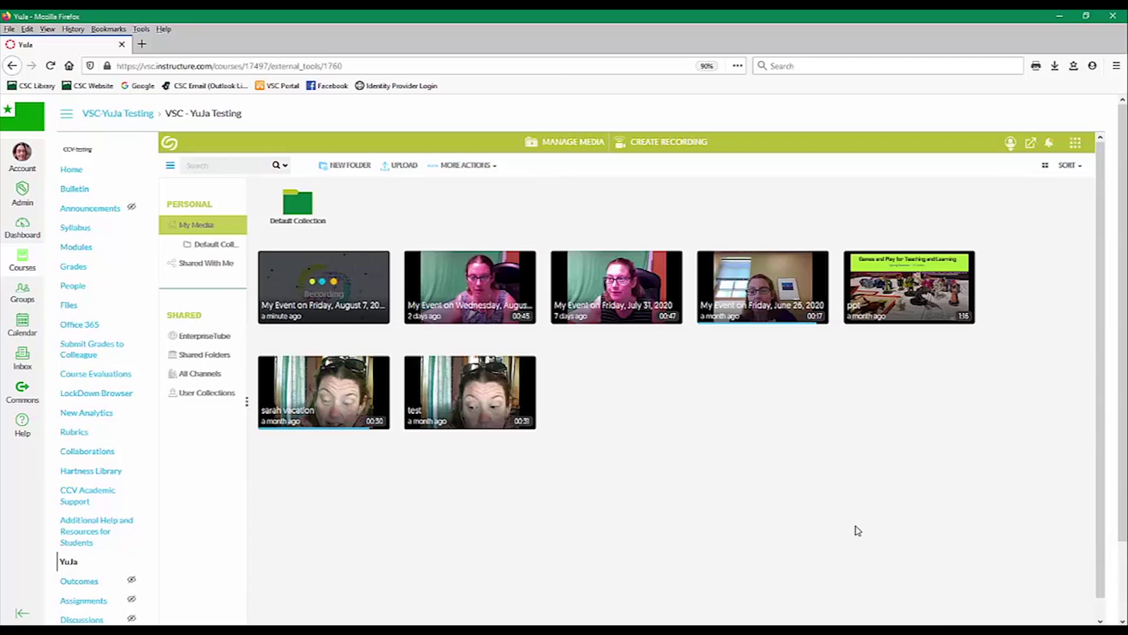